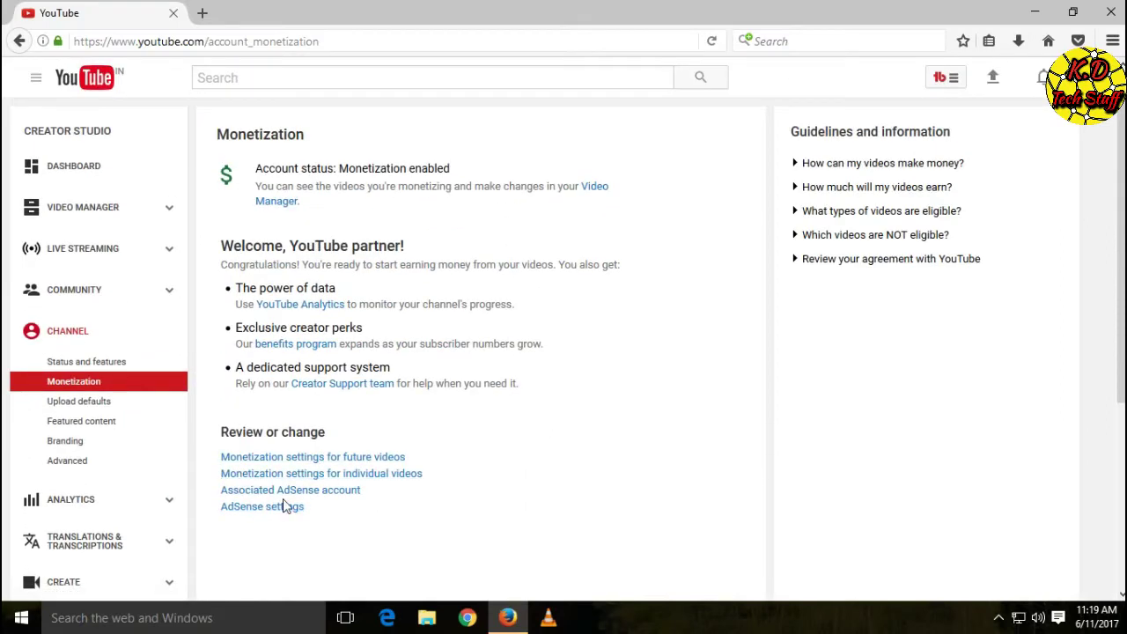
Follow the 'AdSense settings' link from the channel's Monetization page to Google AdSense
click(268, 510)
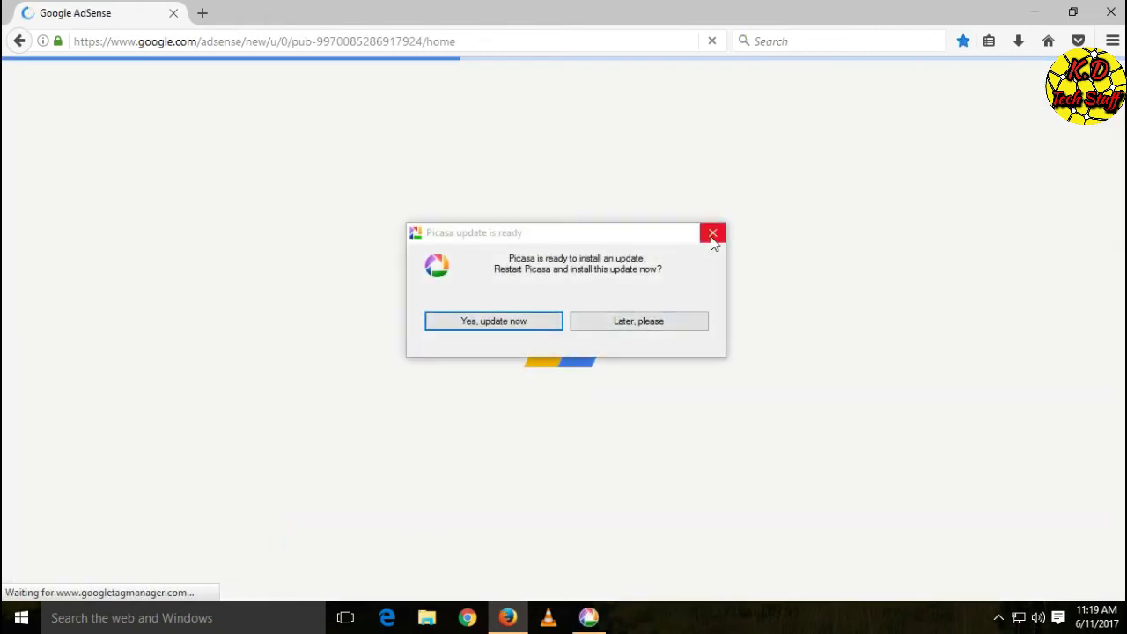
Dismiss the Picasa update prompt and look over the AdSense Home page
click(713, 234)
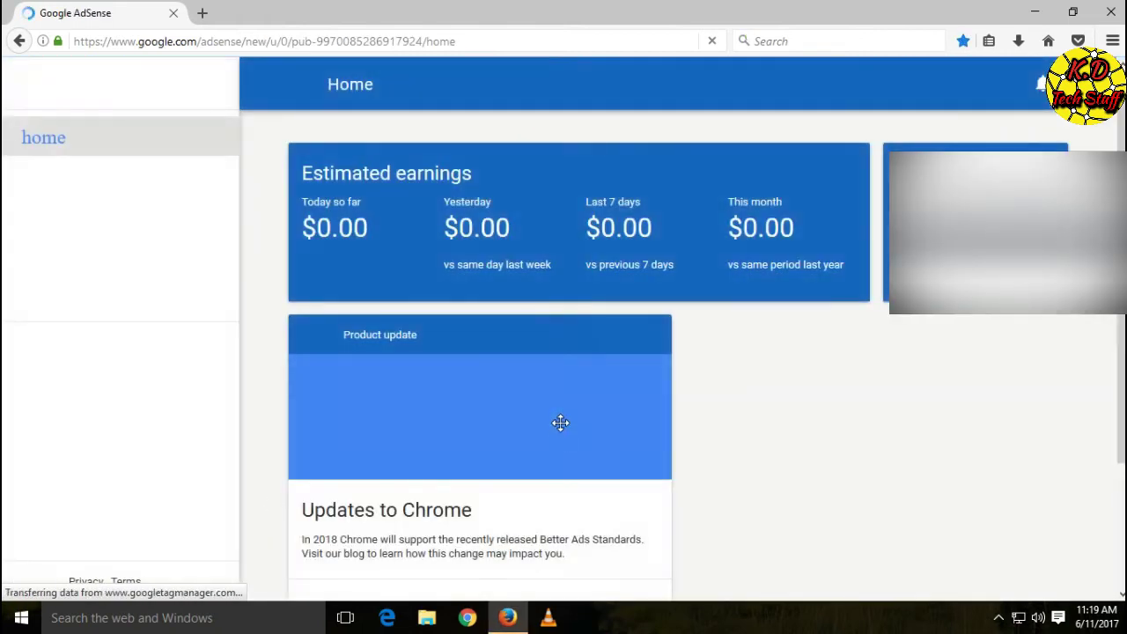
scroll(704, 348, down, 3)
scroll(700, 345, up, 3)
scroll(698, 340, down, 3)
scroll(698, 345, up, 3)
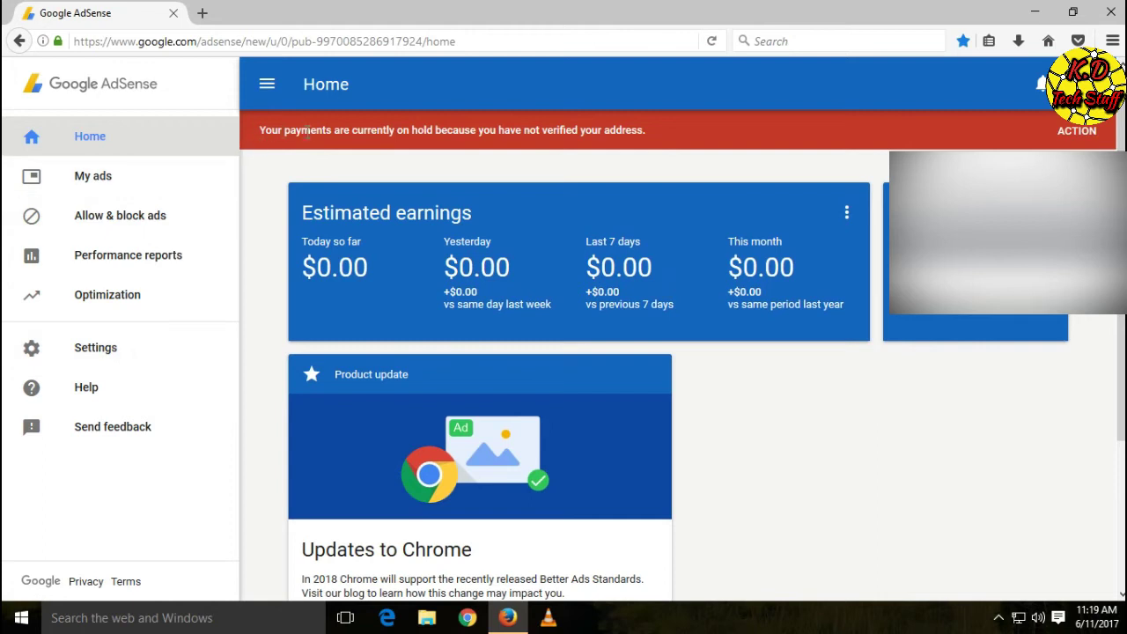
Open address verification via ACTION on the payments-on-hold warning
click(258, 129)
drag(286, 130, 647, 133)
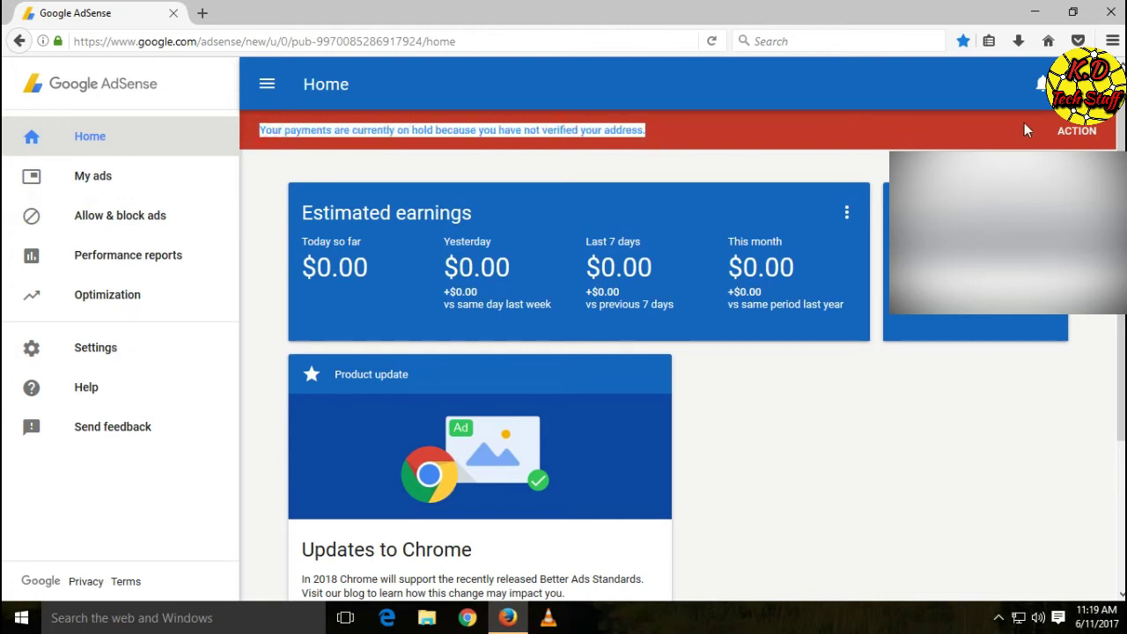
click(1075, 134)
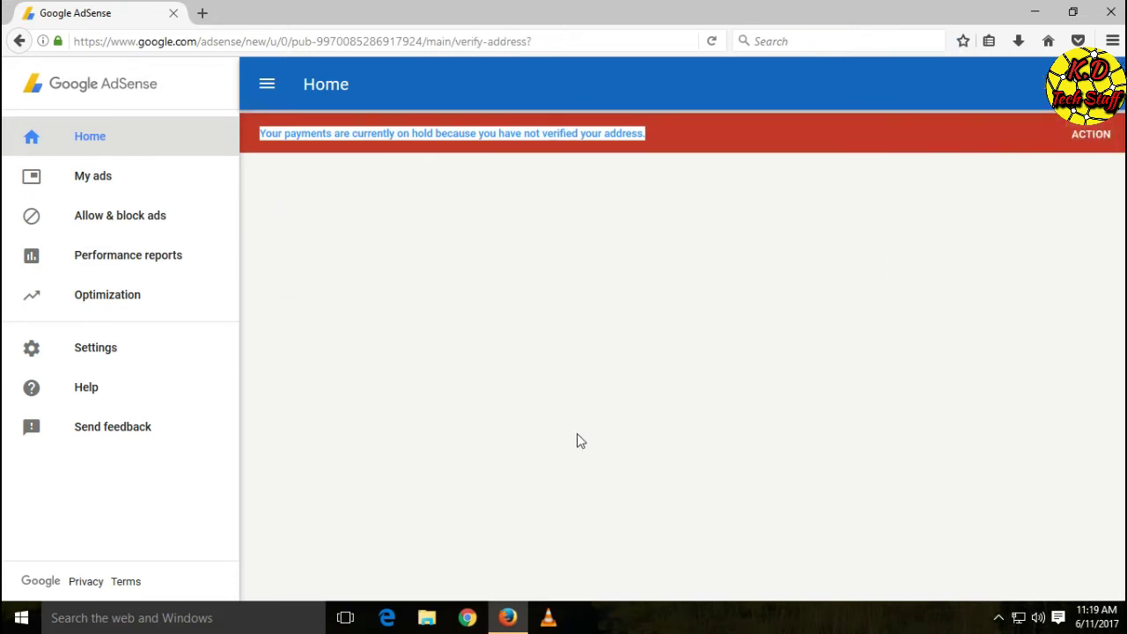
click(715, 144)
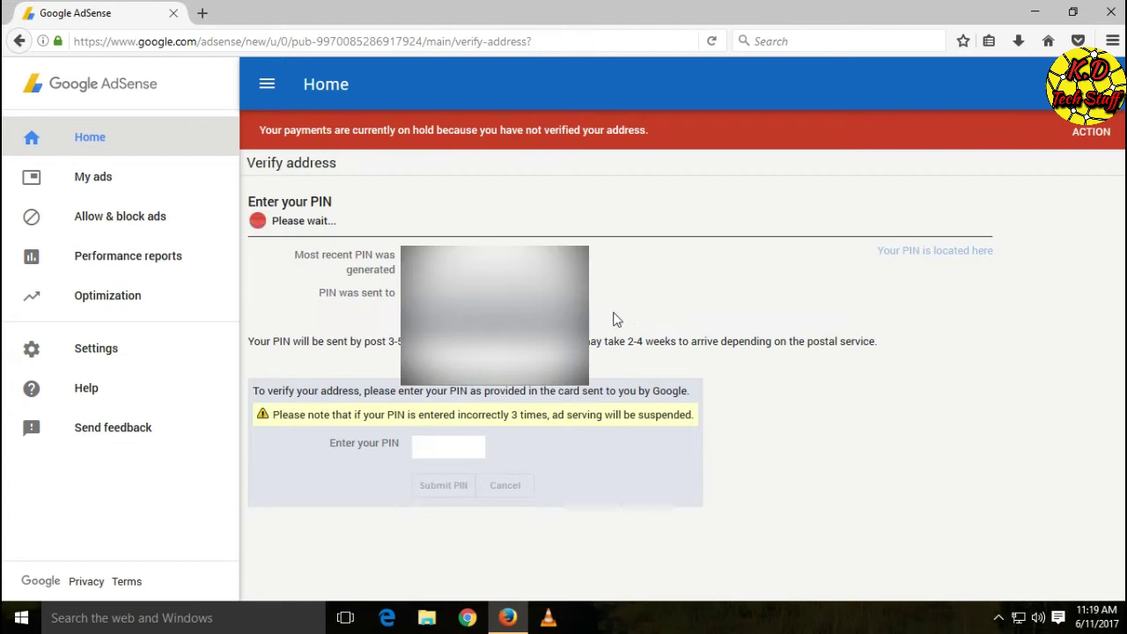
drag(297, 274, 396, 280)
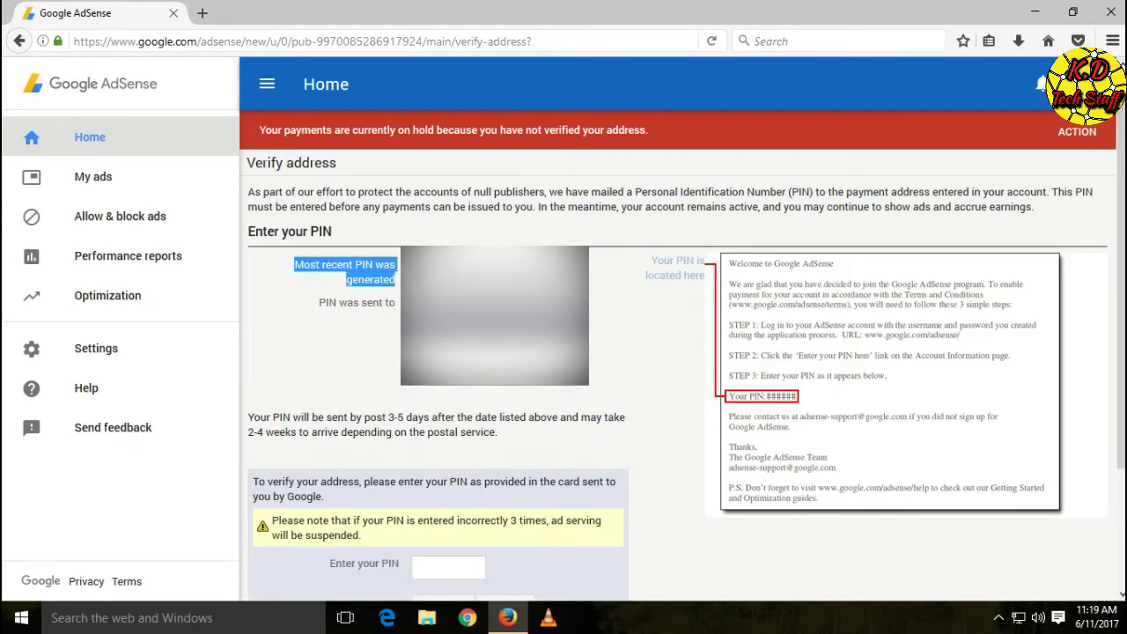
click(396, 280)
scroll(310, 444, down, 3)
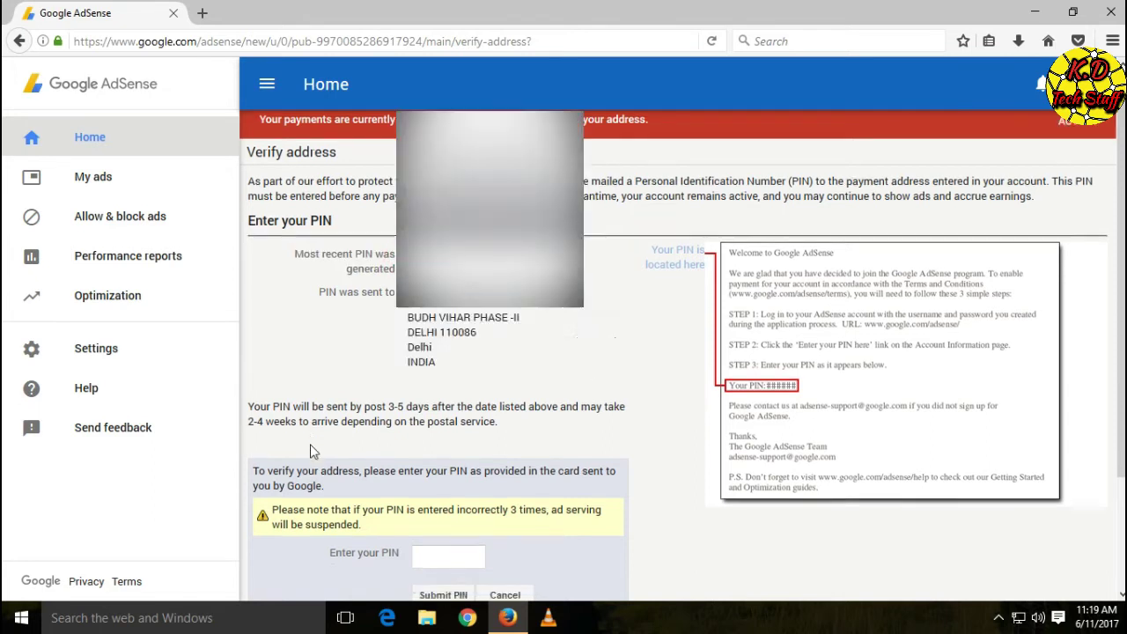
drag(247, 273, 507, 300)
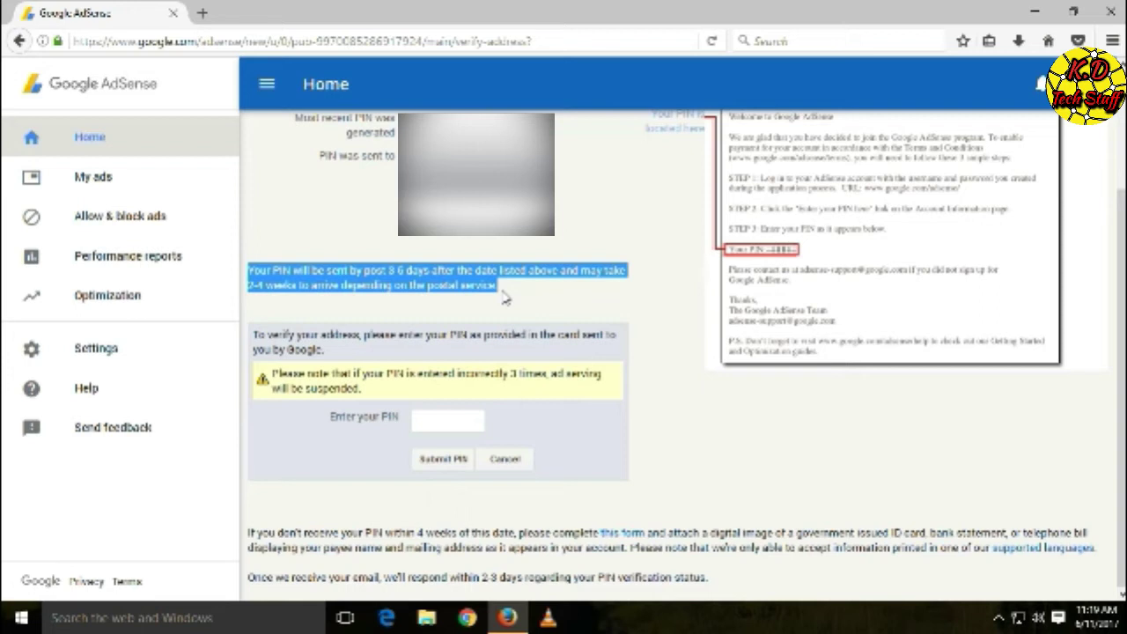
drag(272, 374, 596, 429)
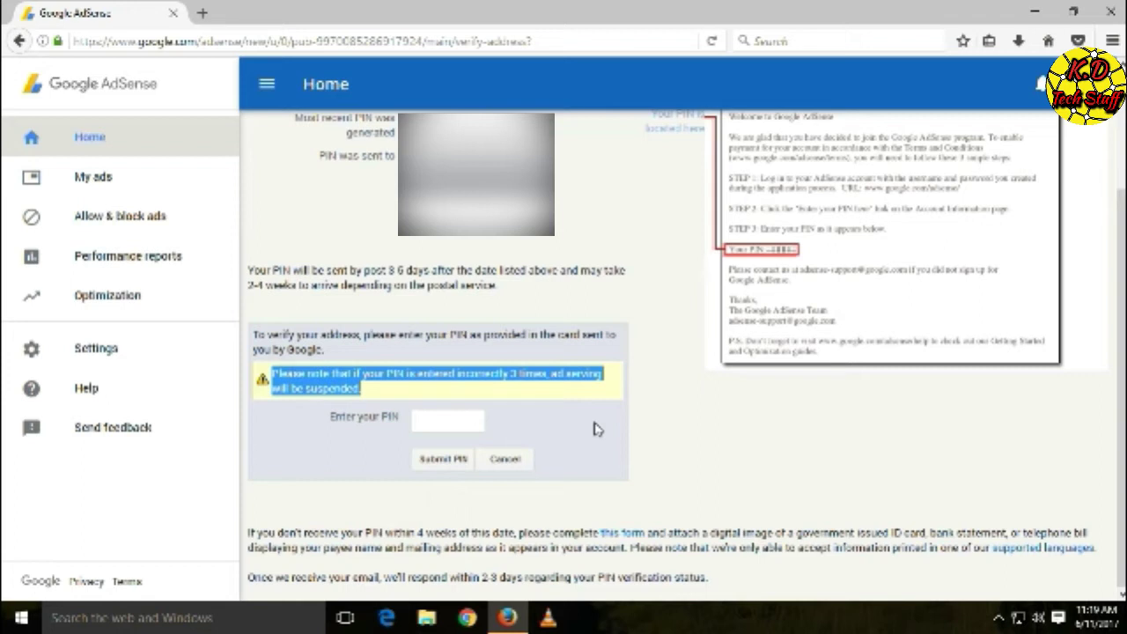
triple_click(503, 295)
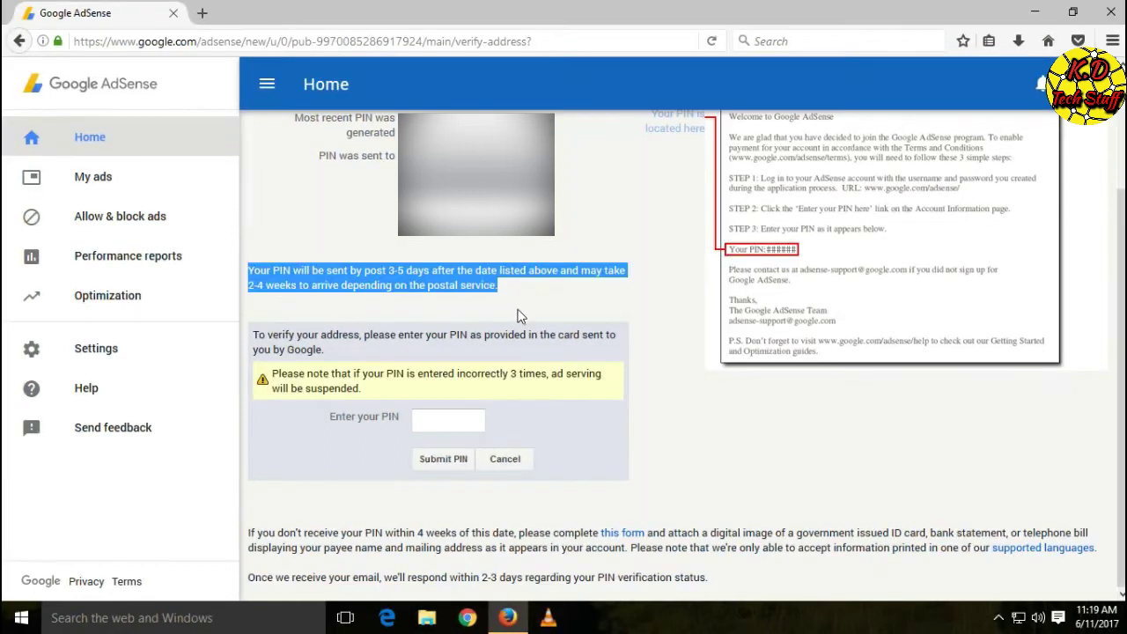
click(518, 310)
drag(272, 376, 355, 388)
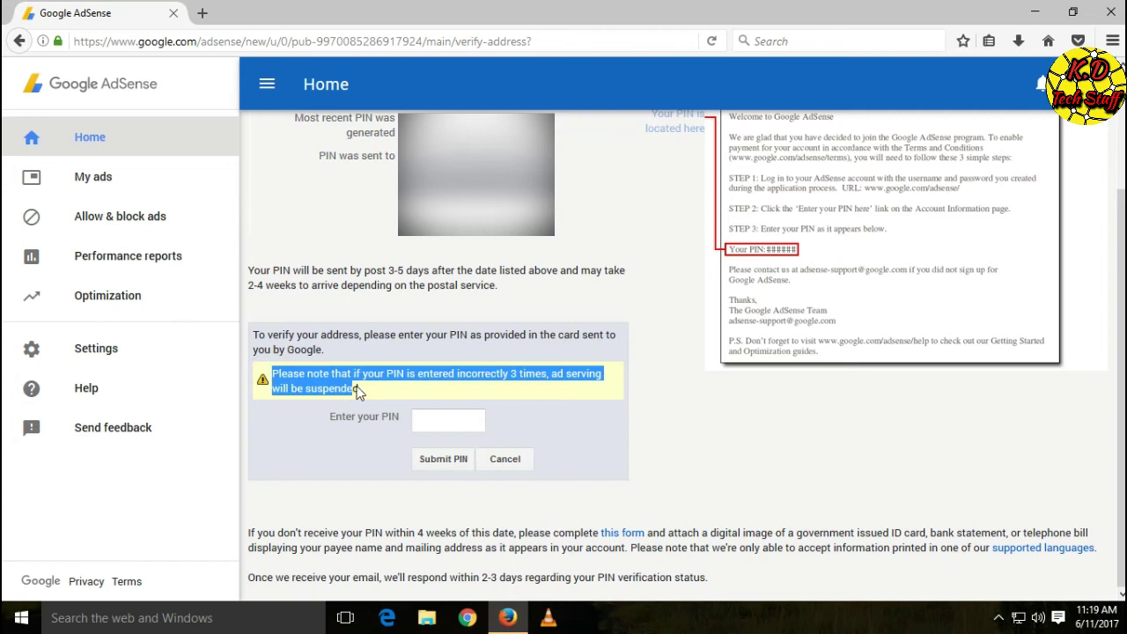
click(588, 420)
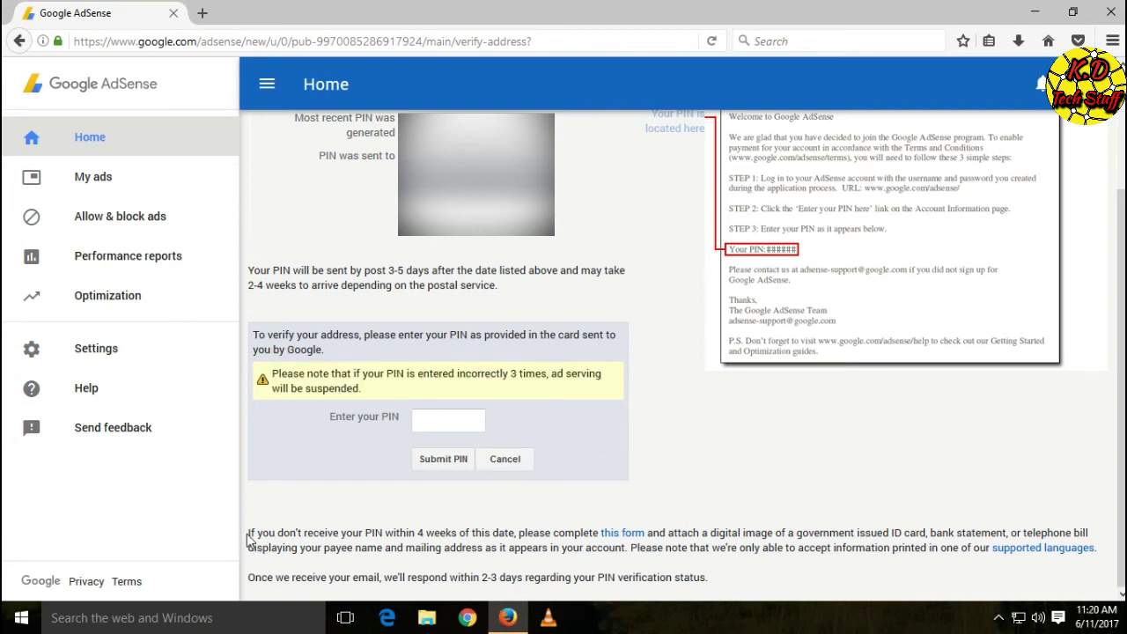
drag(249, 533, 820, 568)
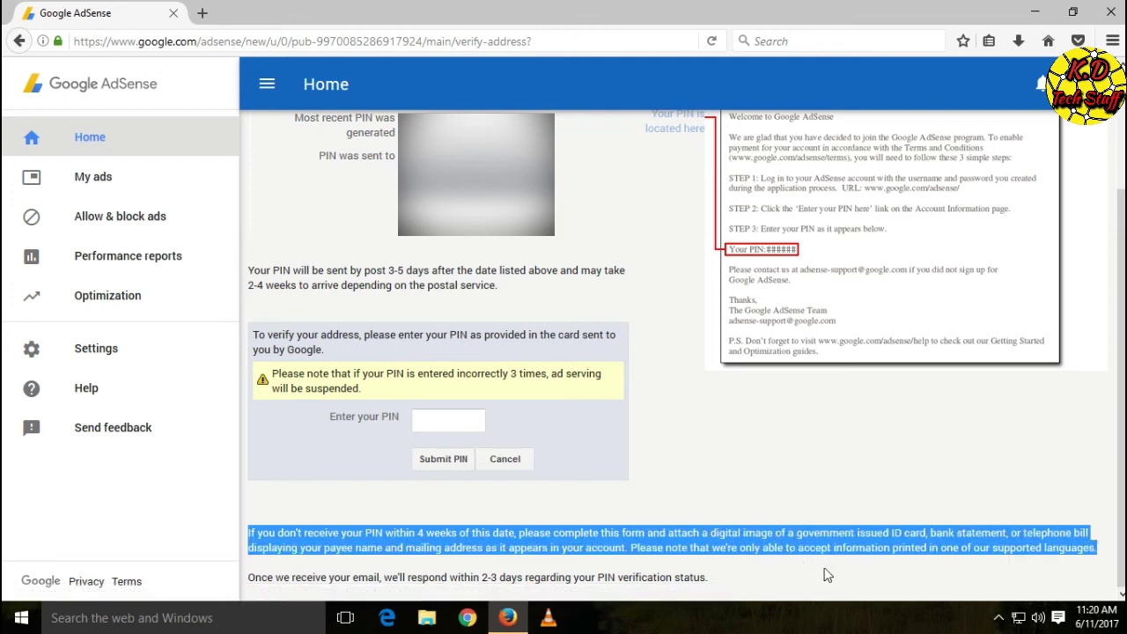
click(752, 571)
Open the Personal Identification Number (PIN) support form in a new tab
click(606, 535)
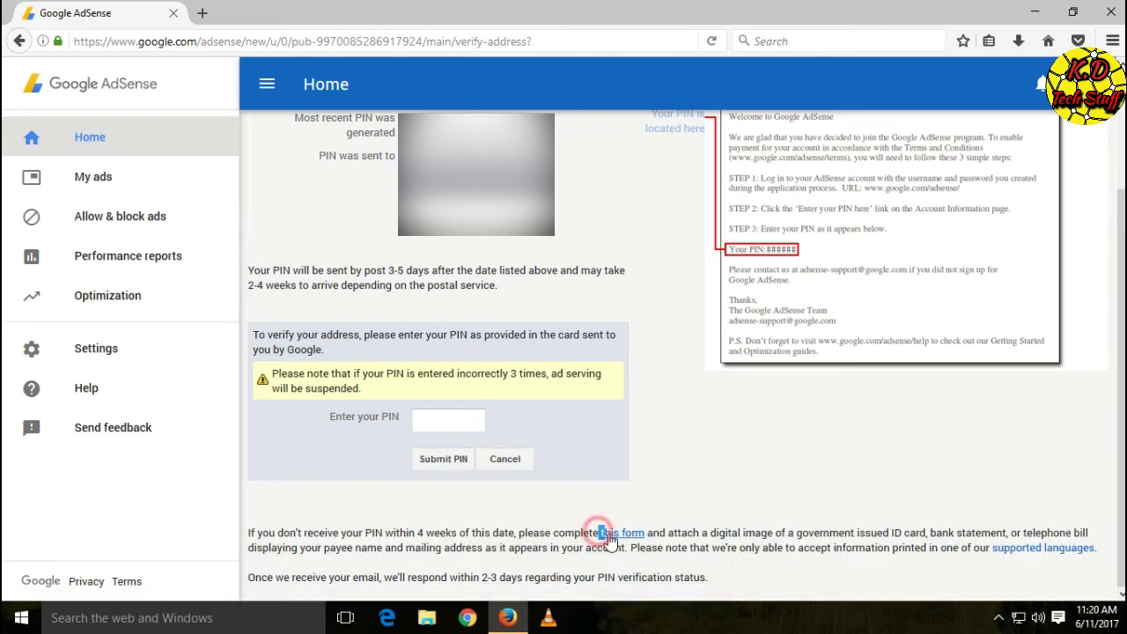
click(683, 493)
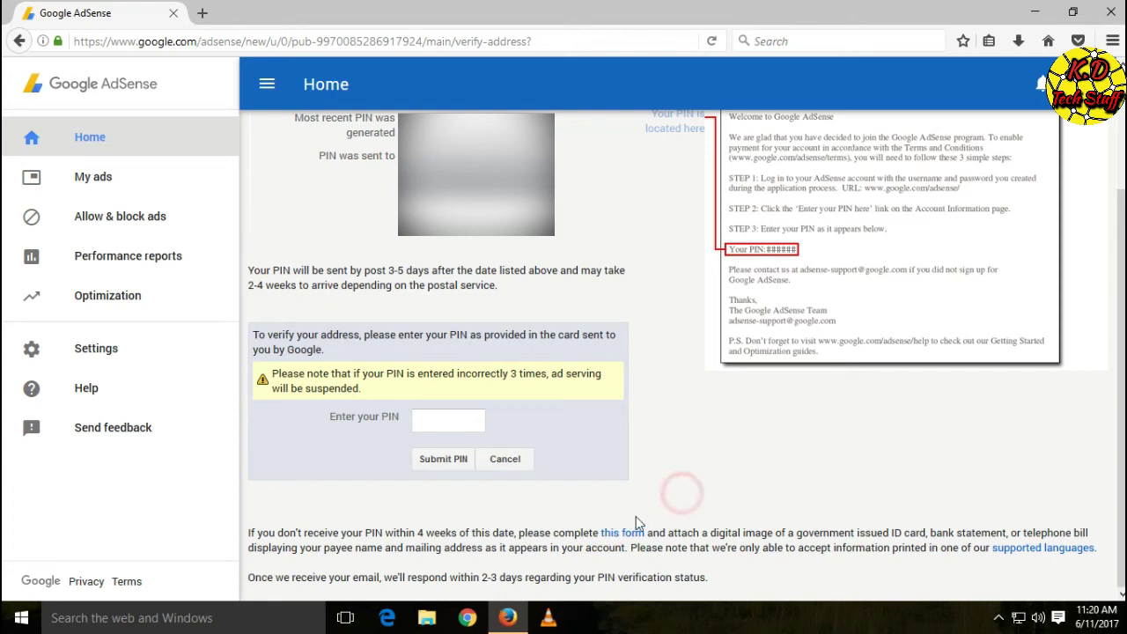
click(623, 535)
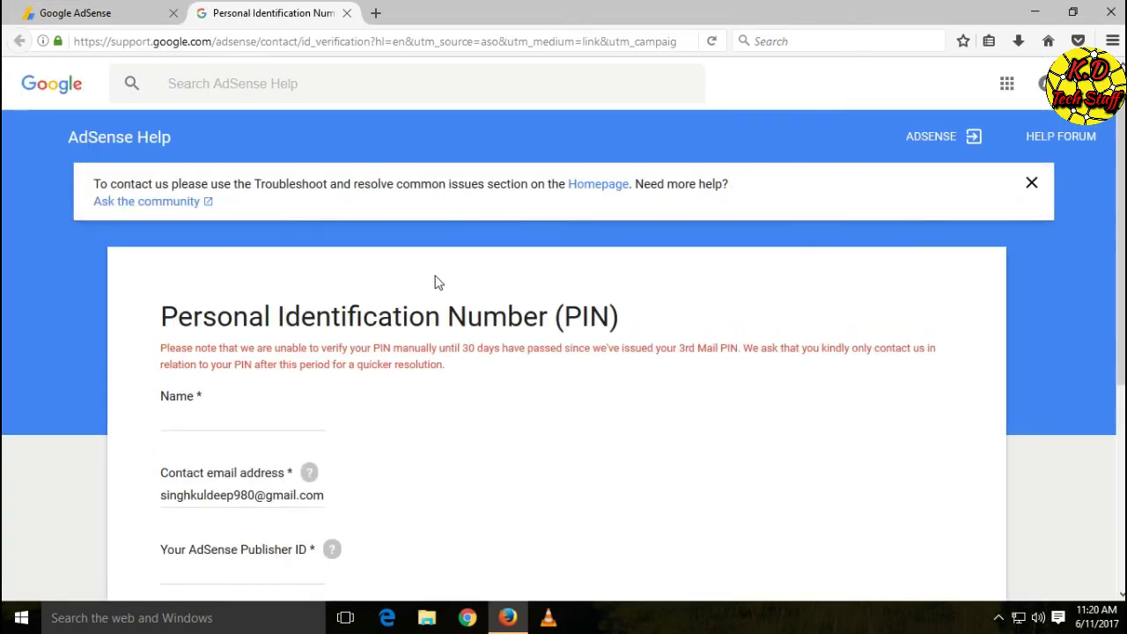
scroll(414, 279, down, 4)
scroll(277, 253, up, 4)
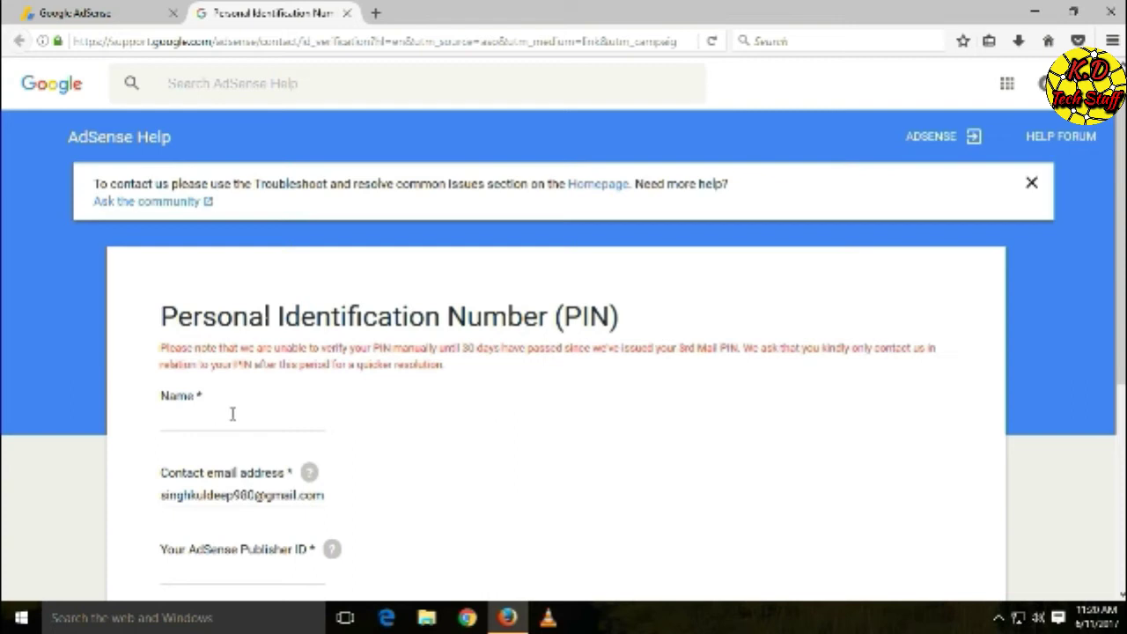
Enter the account holder's full name in the Name field
click(218, 420)
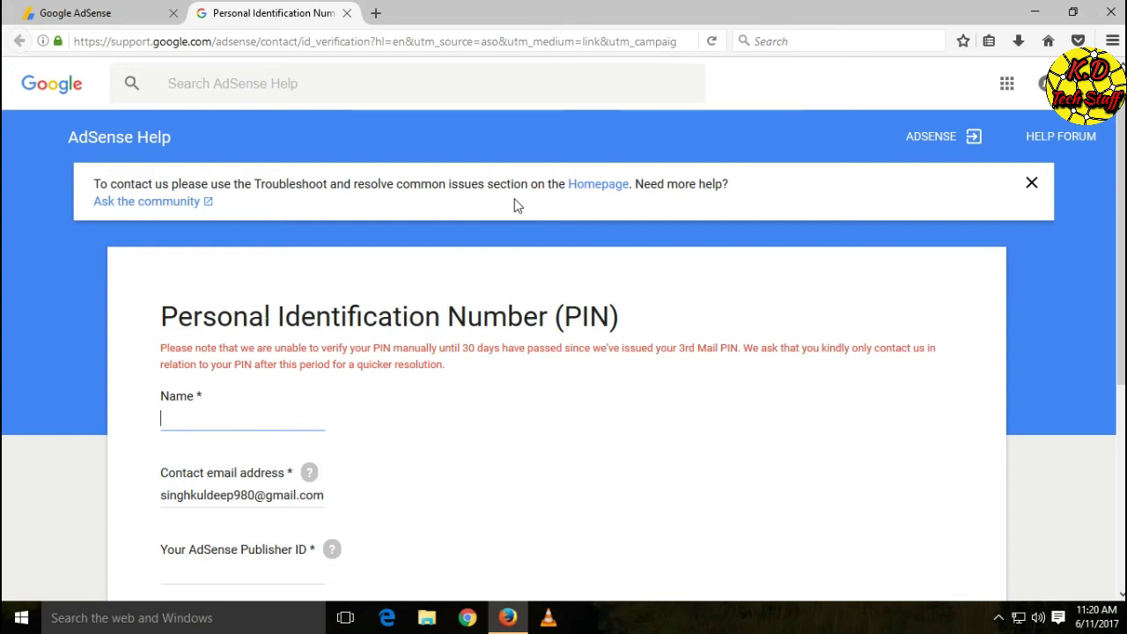
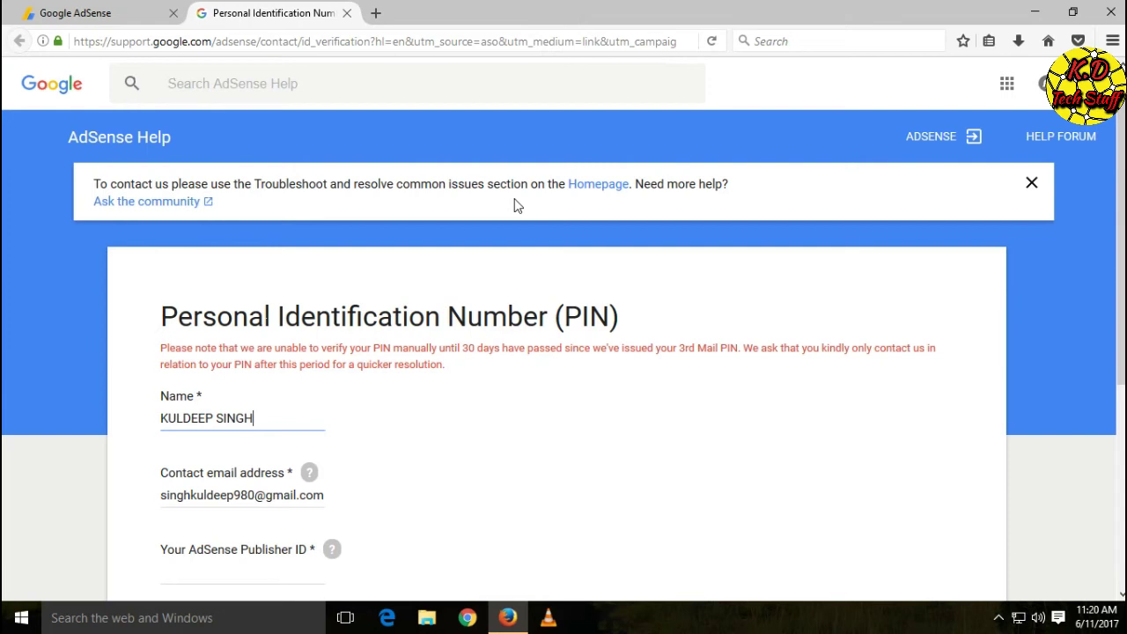
scroll(302, 501, down, 2)
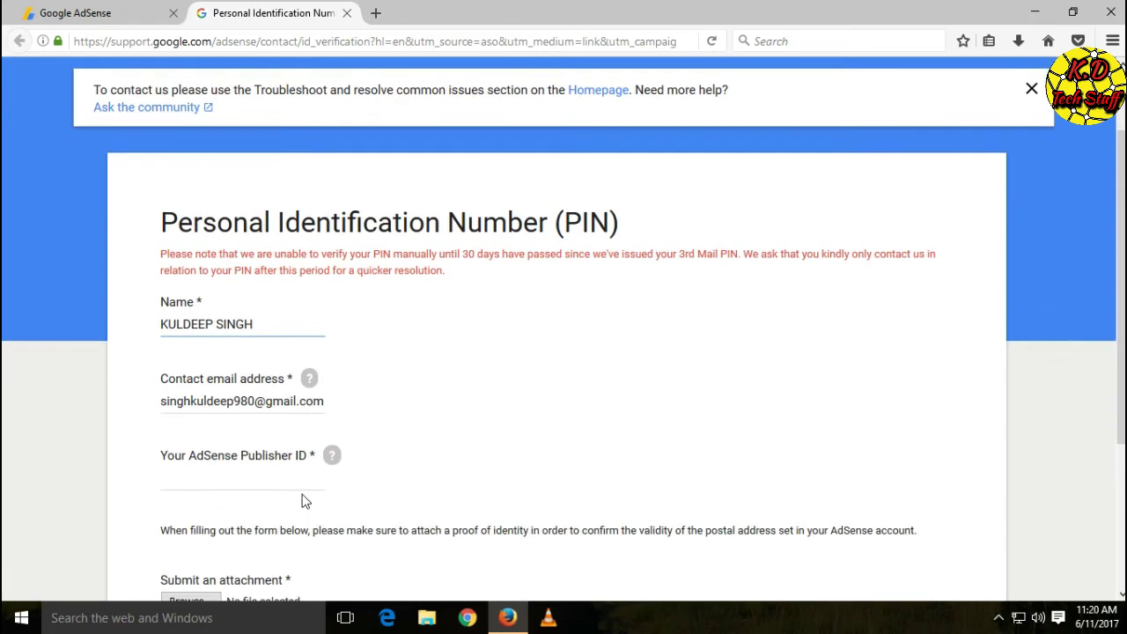
drag(156, 455, 309, 464)
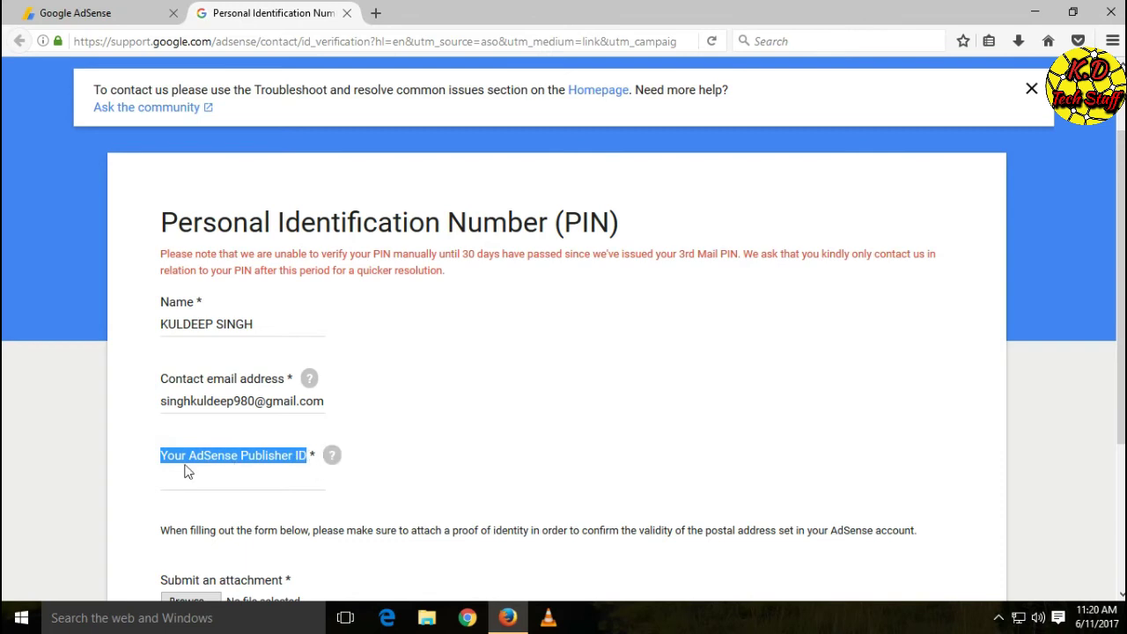
click(395, 454)
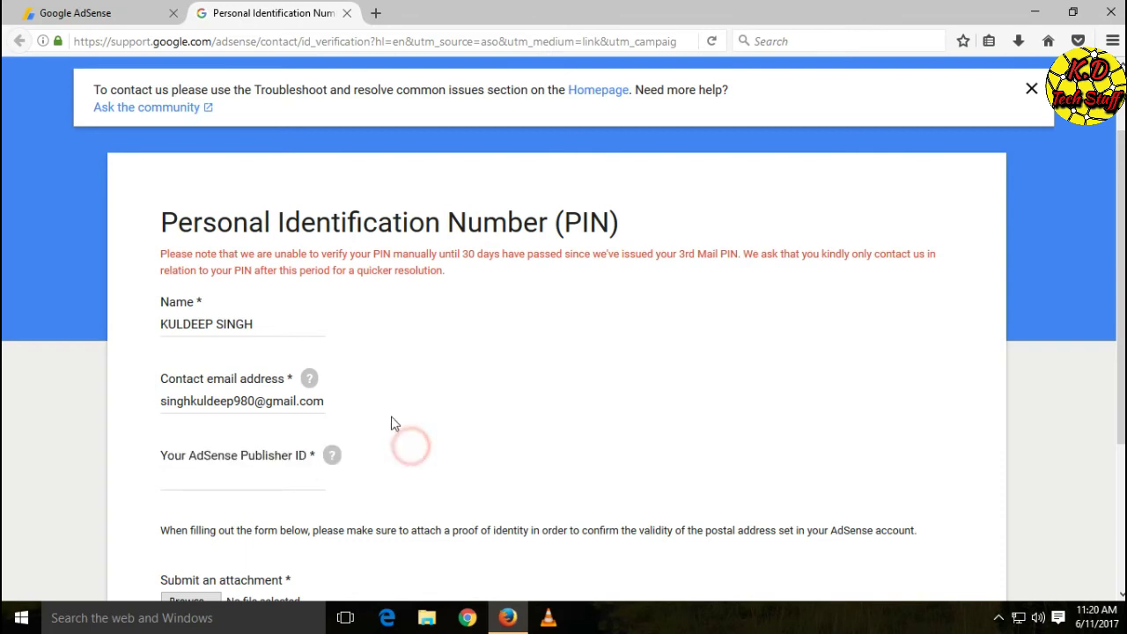
Copy the Publisher ID from Settings > Account > Account information
click(113, 8)
click(115, 347)
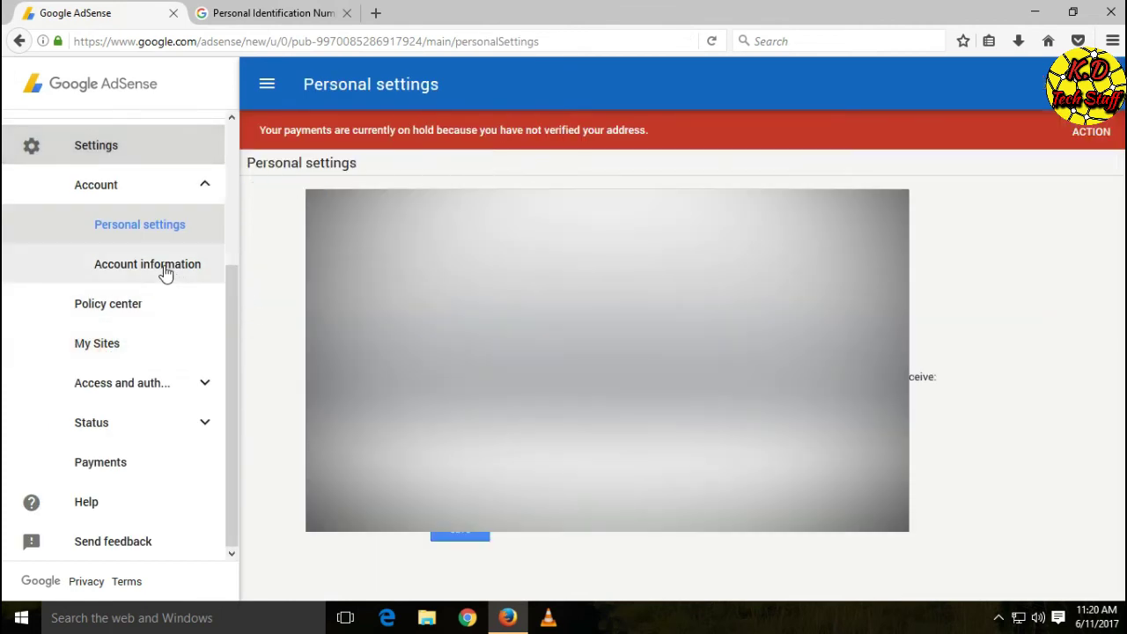
click(164, 271)
drag(352, 196, 418, 197)
click(487, 167)
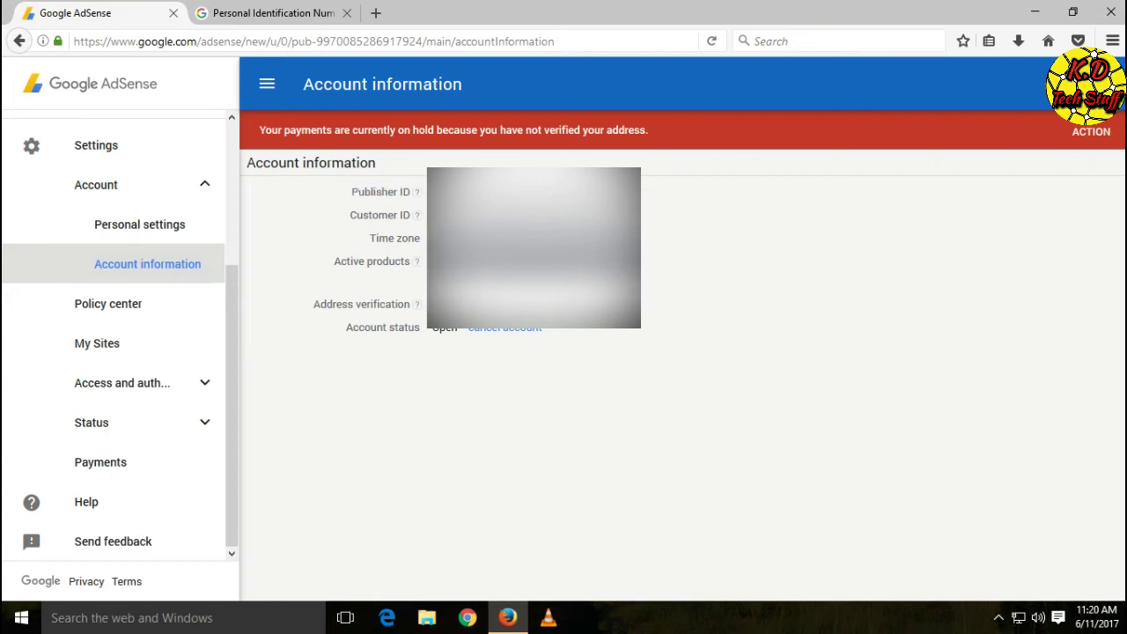
Return to the PIN form and bring up paste options in the Publisher ID field
click(286, 12)
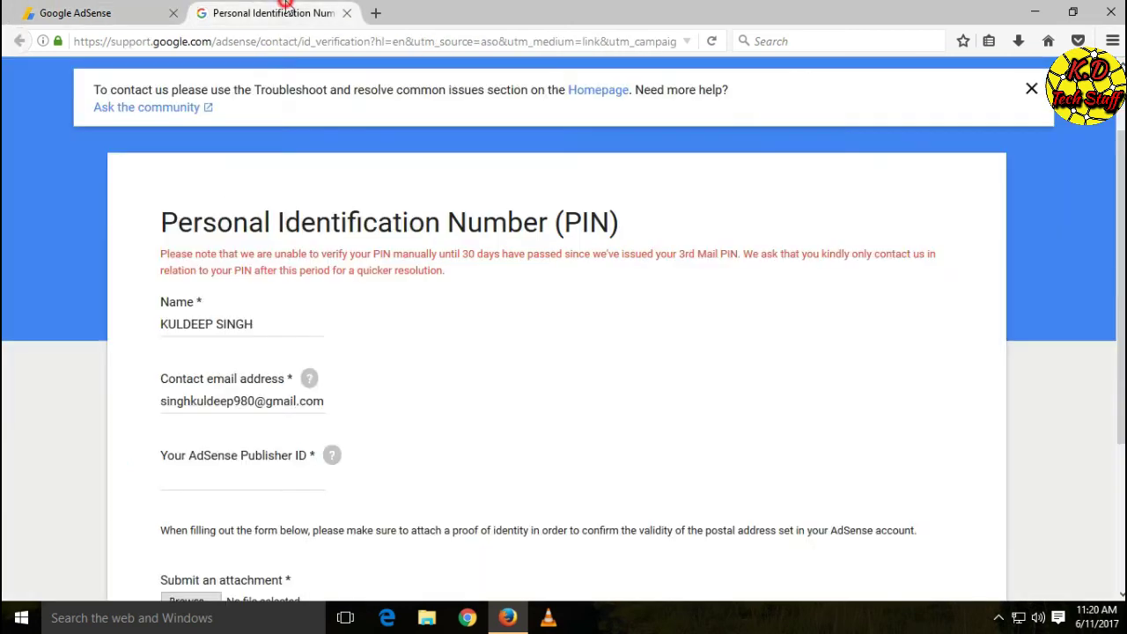
click(210, 479)
right_click(210, 479)
Paste the copied publisher ID into the Publisher ID field
click(253, 364)
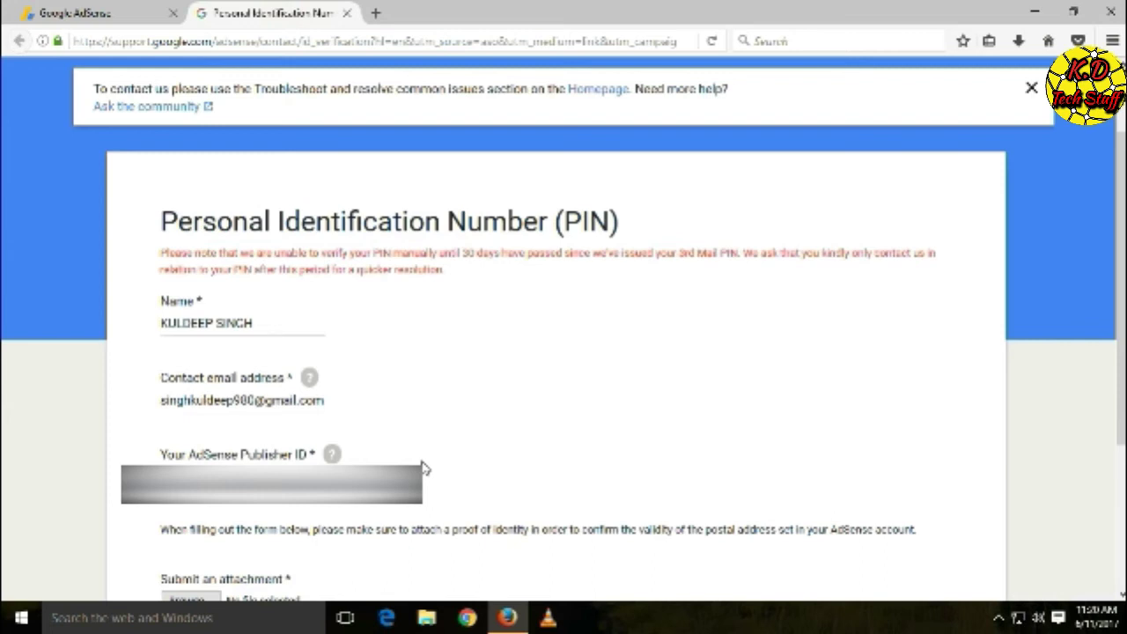
scroll(252, 259, down, 2)
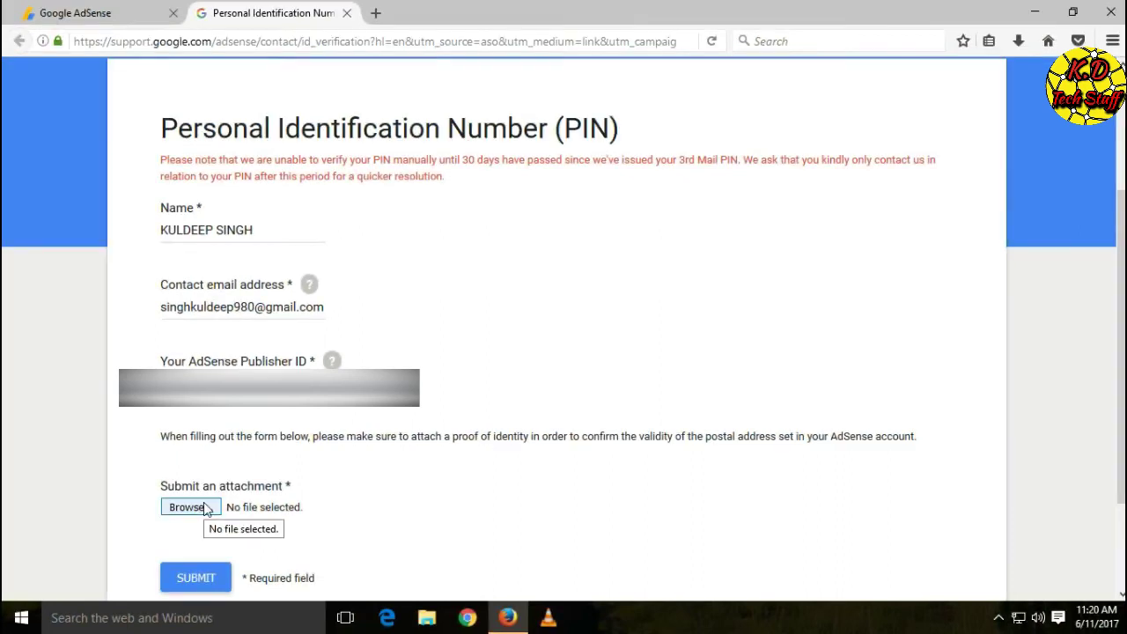
Attach the Aadhaar ID-proof image from the Desktop
click(205, 509)
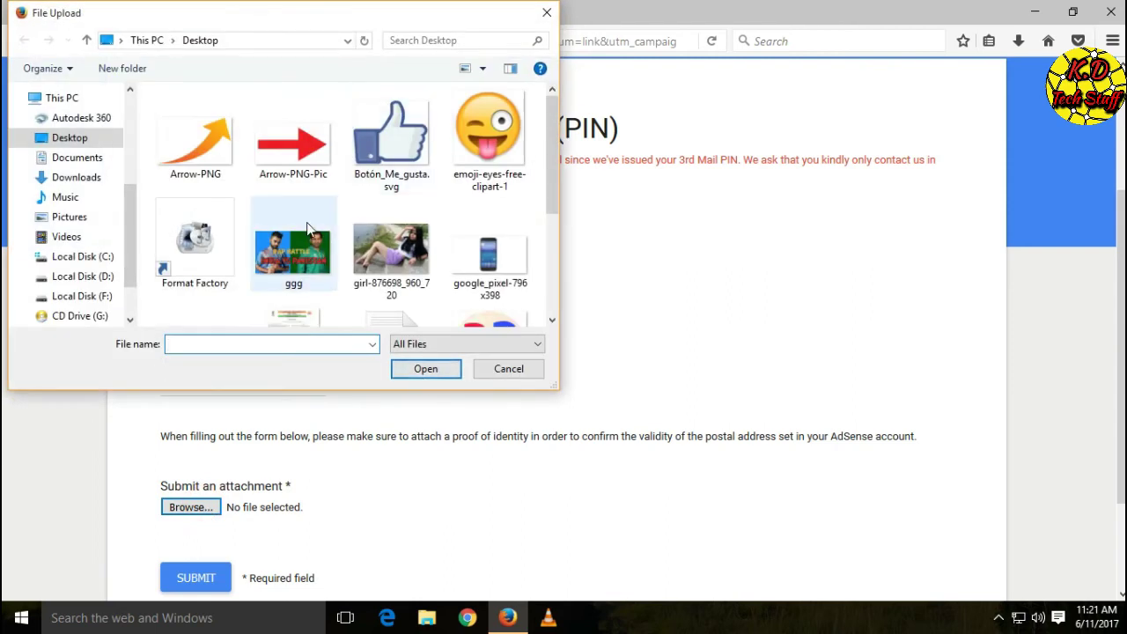
scroll(307, 222, down, 3)
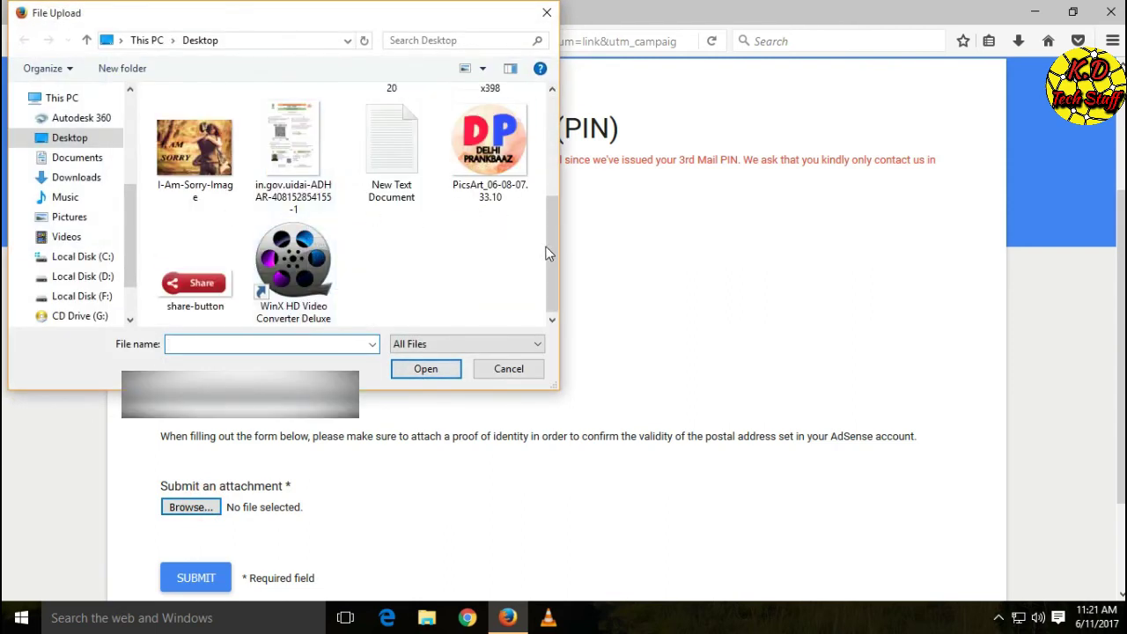
double_click(293, 150)
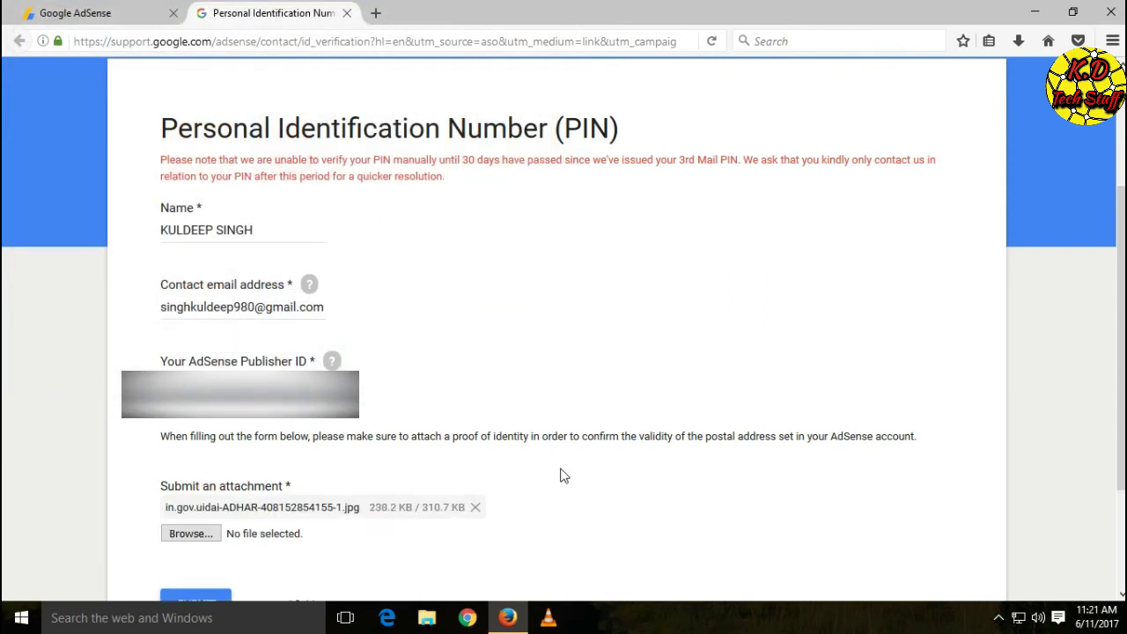
Submit the completed PIN verification form
scroll(543, 468, down, 1)
scroll(544, 467, down, 3)
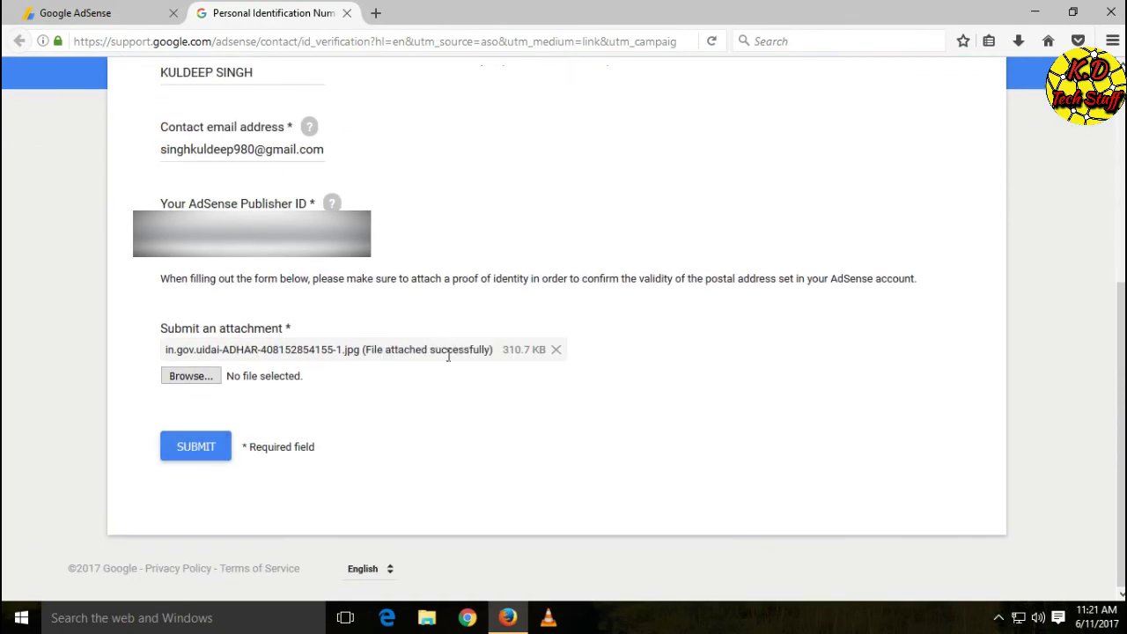
click(195, 451)
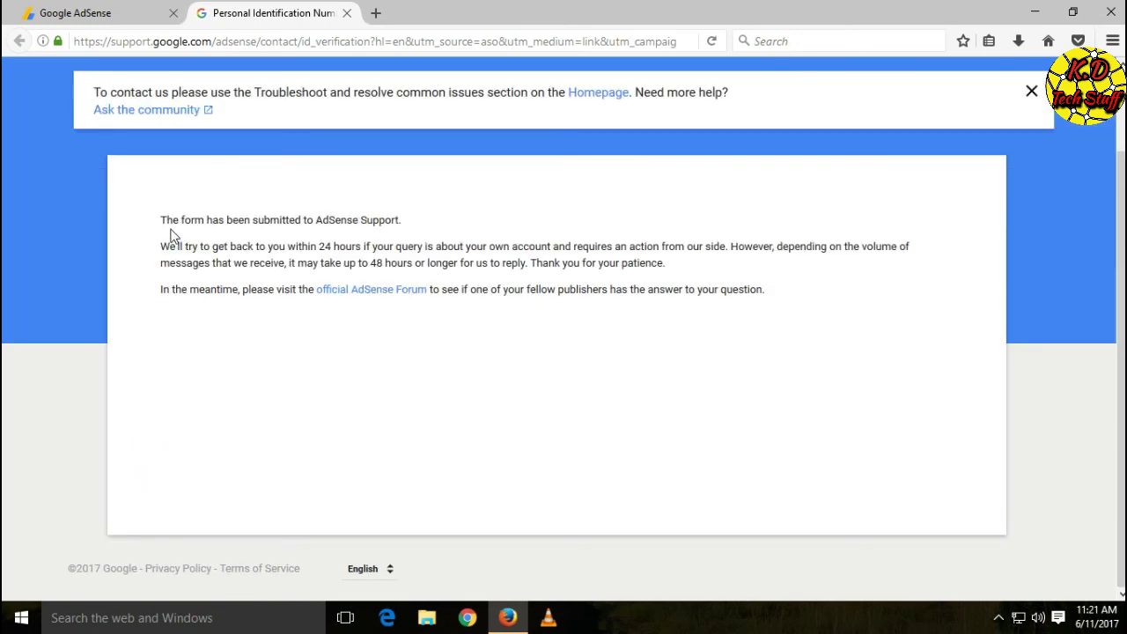
Read the confirmation that AdSense Support will reply within 24 hours, possibly 48 or longer
drag(160, 221, 783, 295)
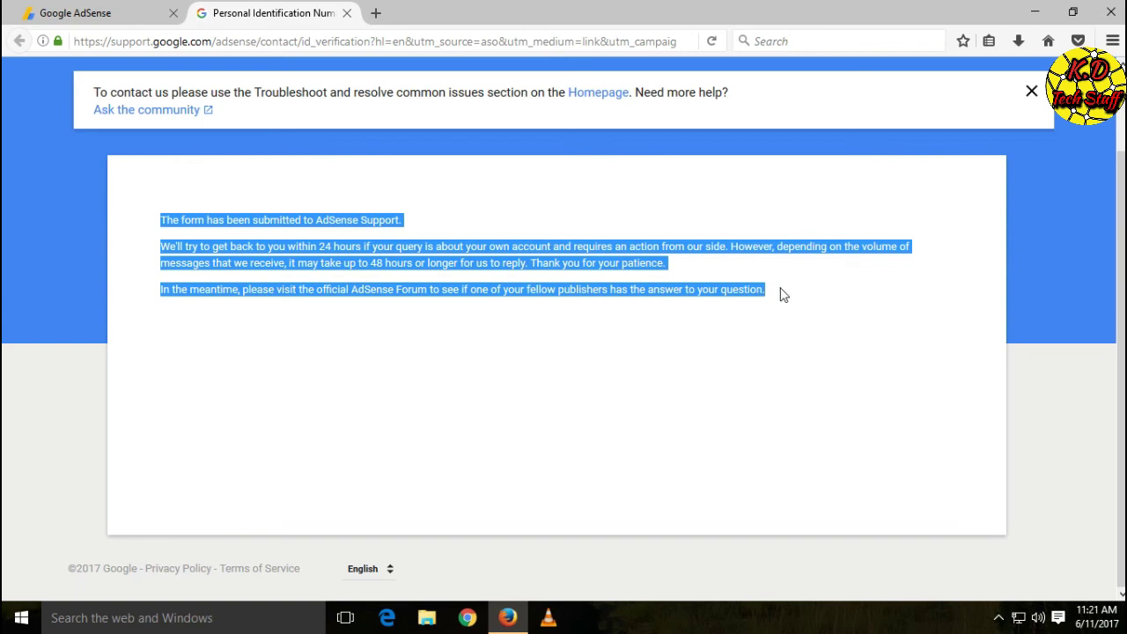
click(476, 346)
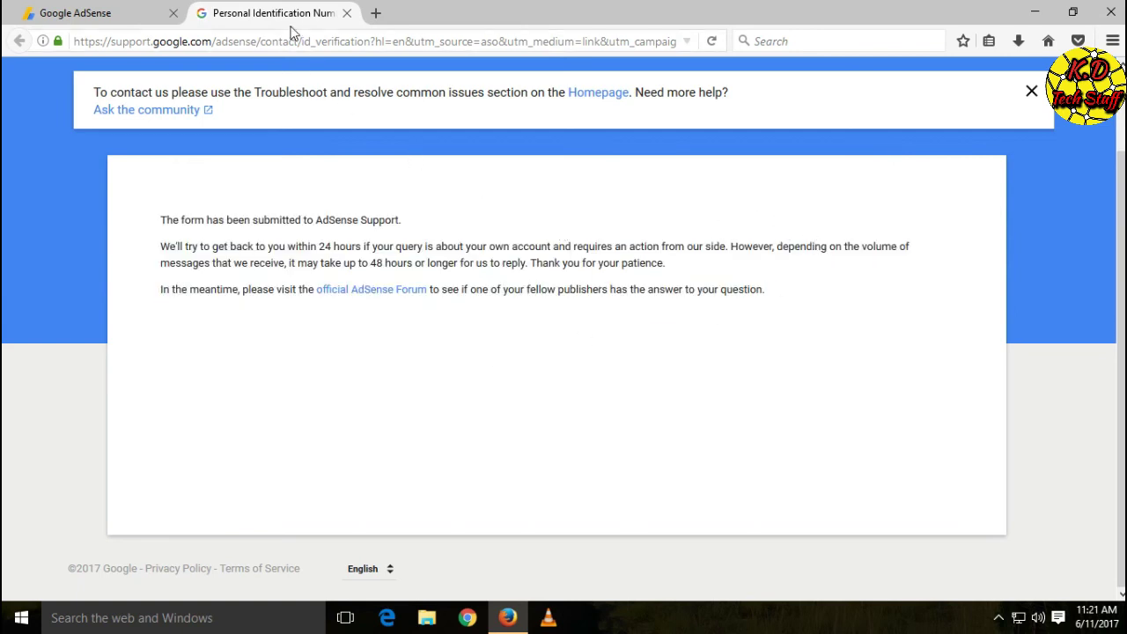
scroll(447, 330, up, 1)
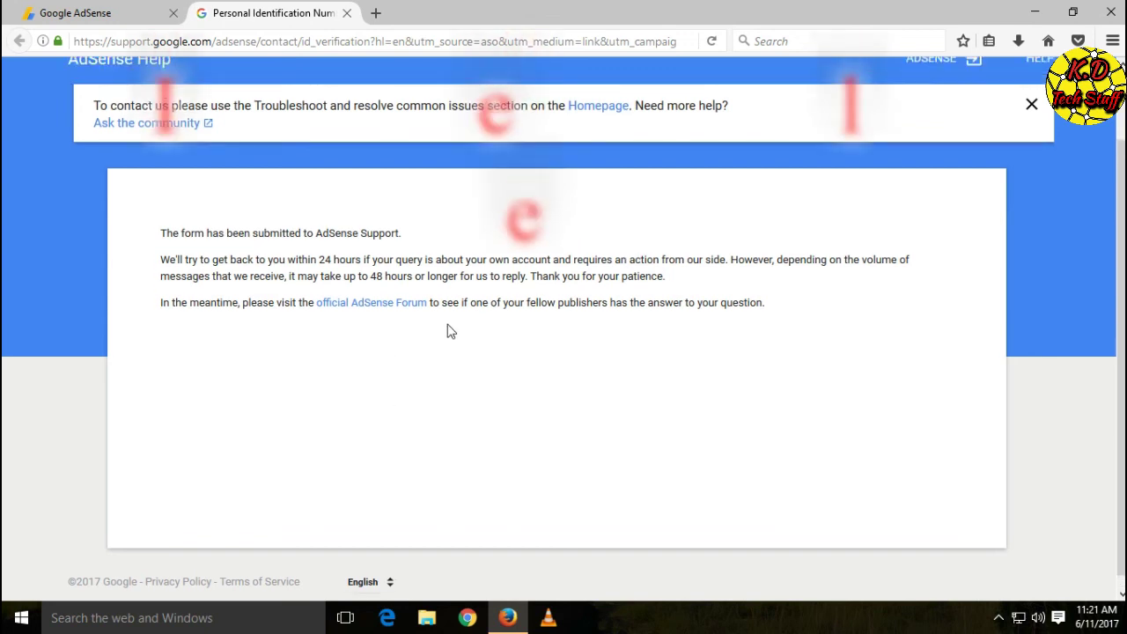
scroll(448, 330, up, 2)
scroll(447, 331, down, 2)
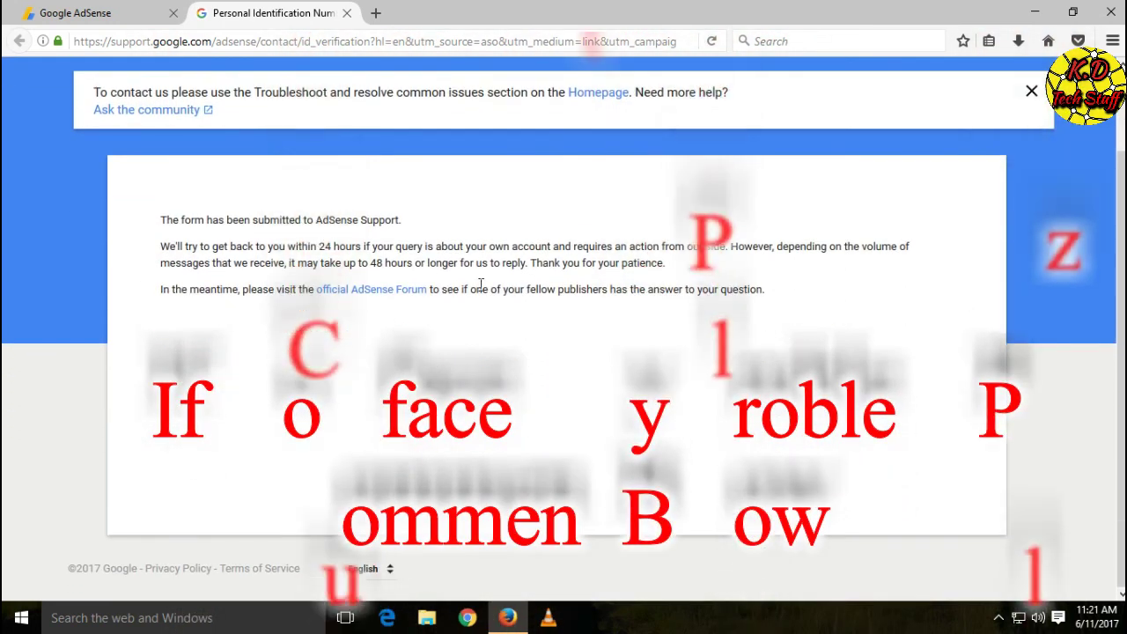